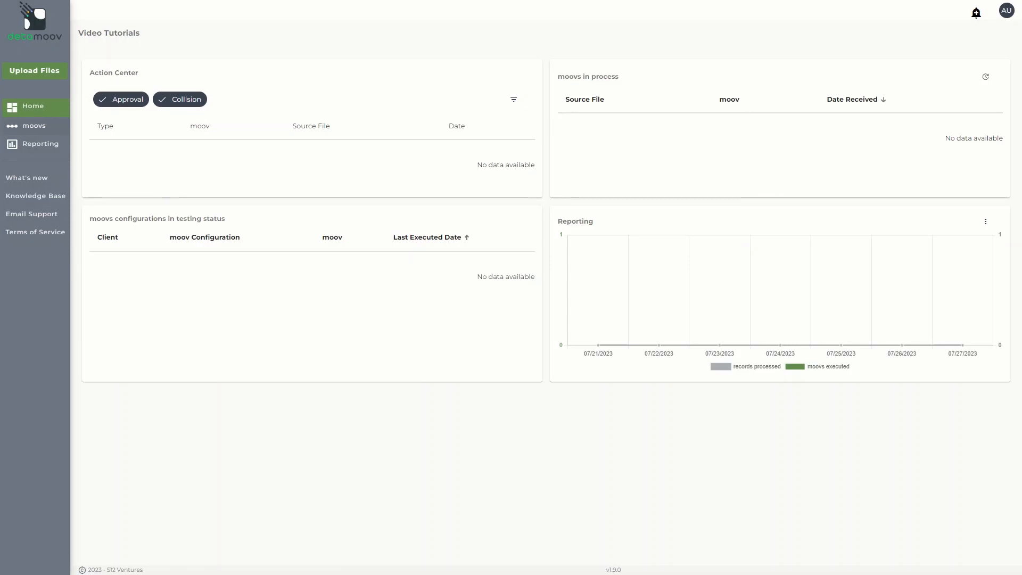
Open the moovs list from the left sidebar
left_click(42, 126)
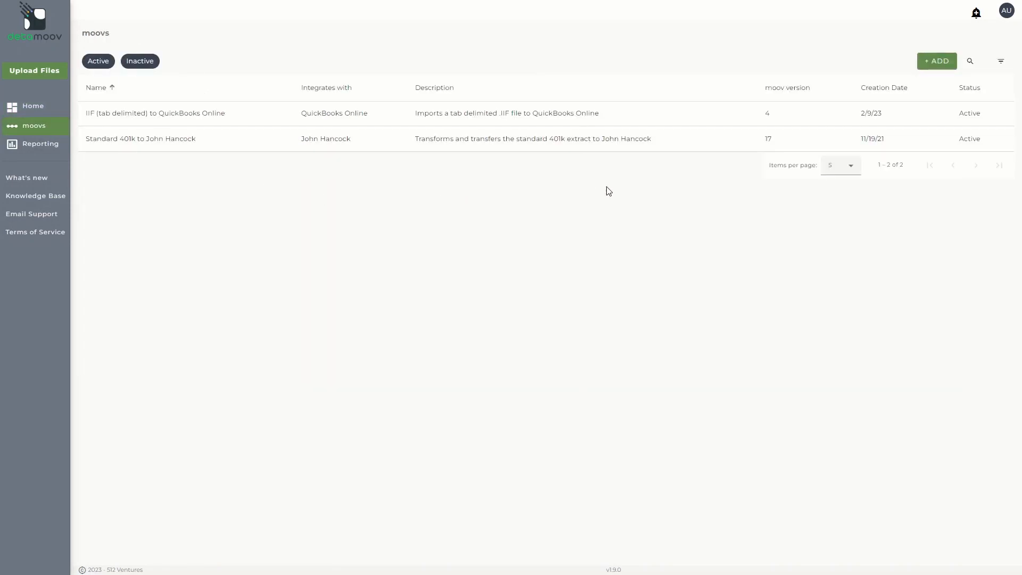
Add the Standard 401k to Ascensus moov from the Retirement category
left_click(948, 67)
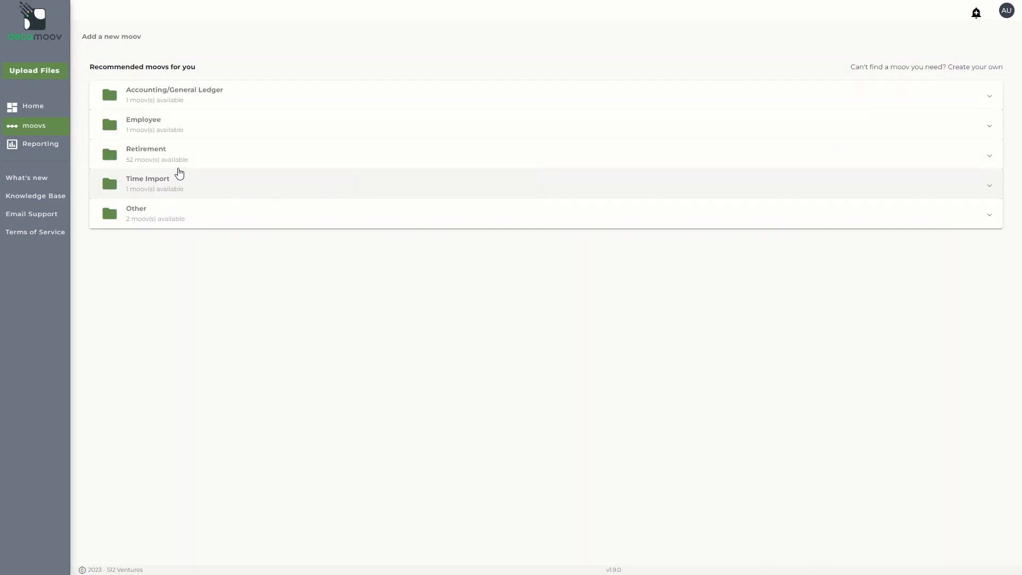
left_click(175, 166)
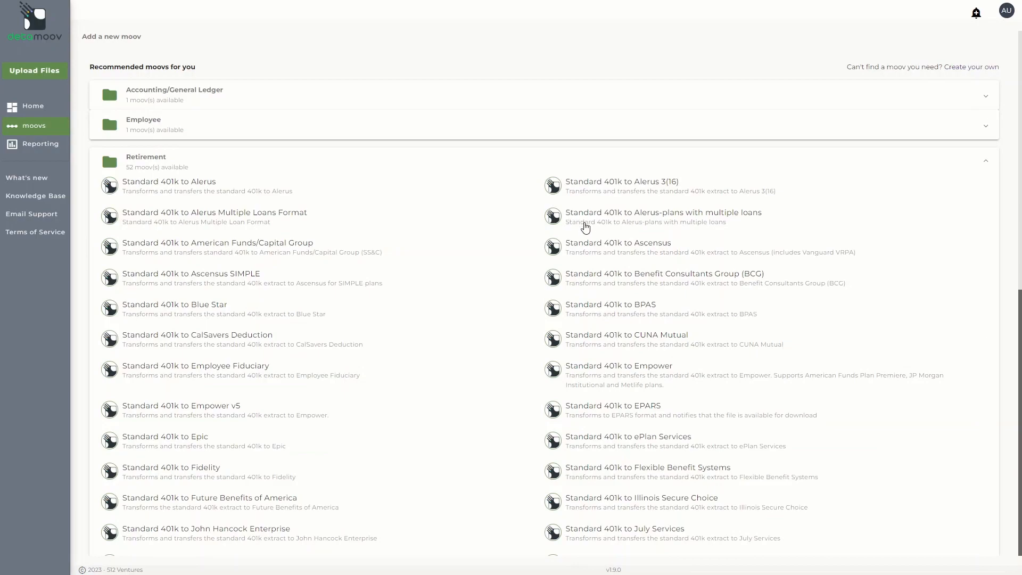
left_click(599, 251)
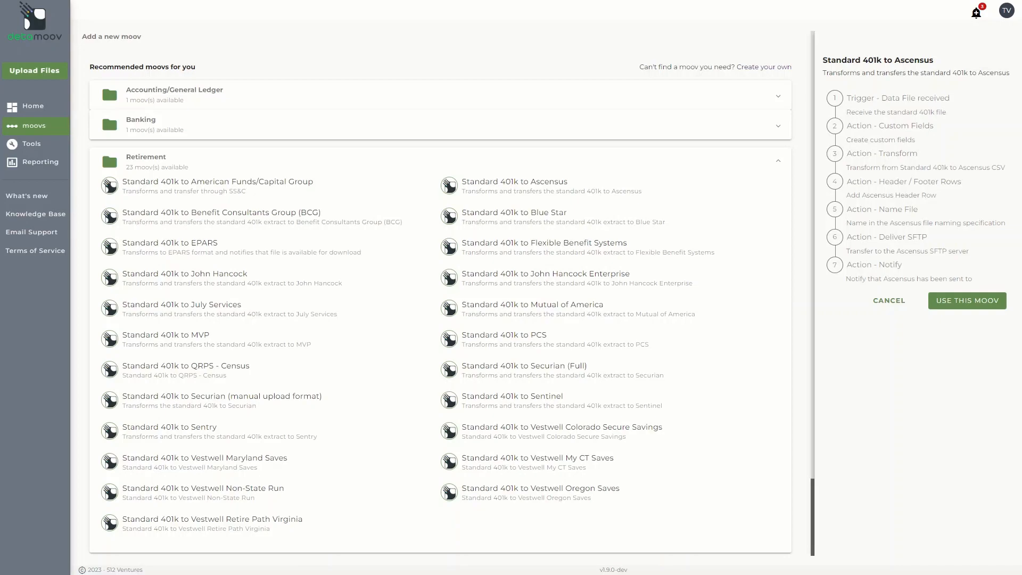
left_click(964, 302)
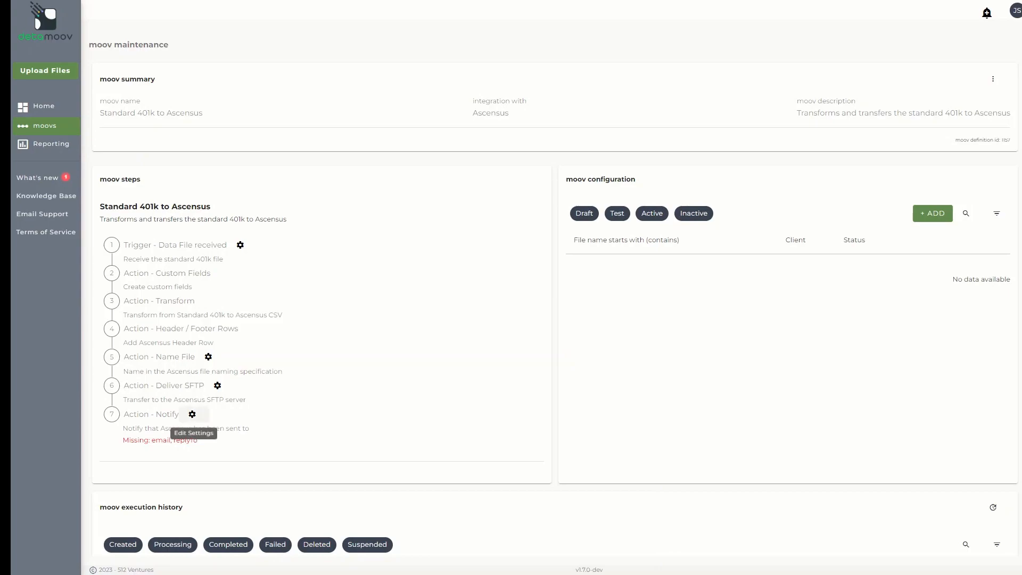
Give step 7 (Notify) two custom recipient e-mail addresses and a support reply-to address, and save
left_click(192, 414)
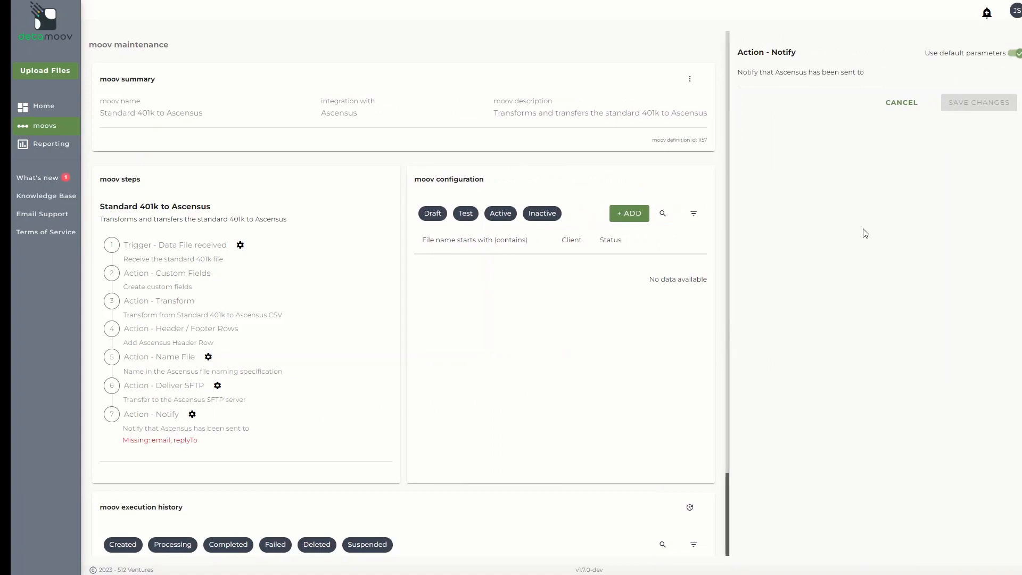
left_click(1014, 54)
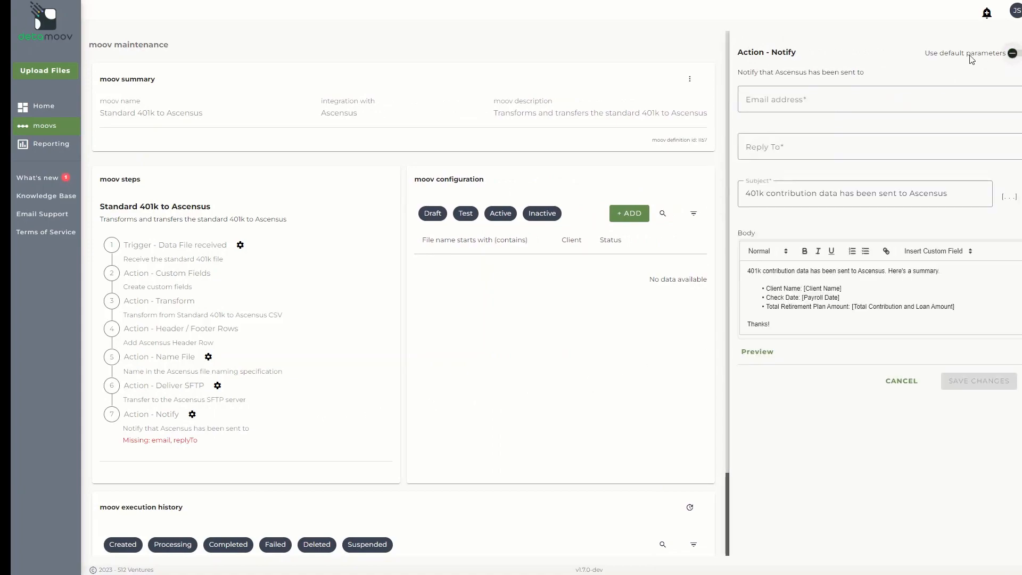
left_click(889, 91)
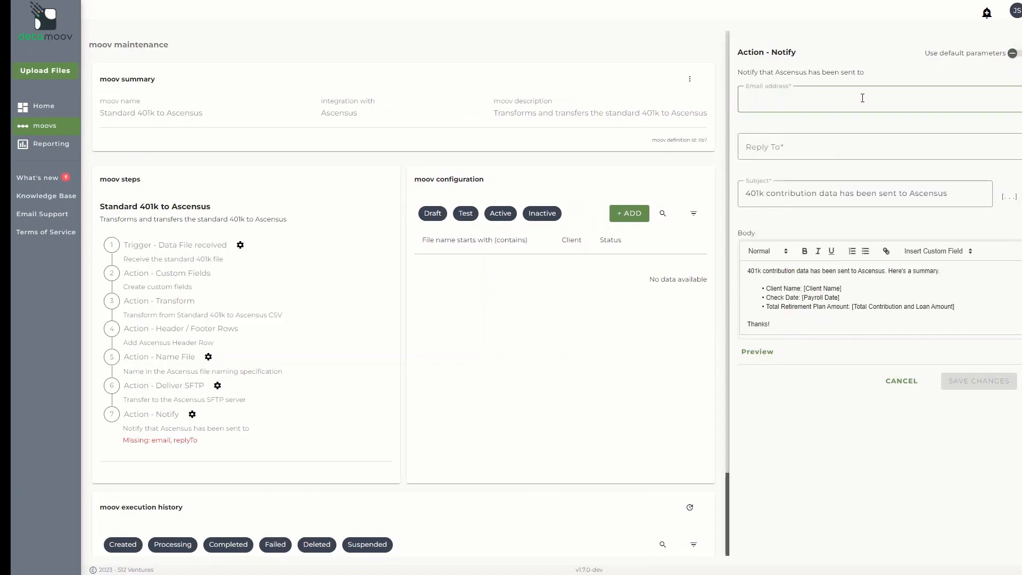
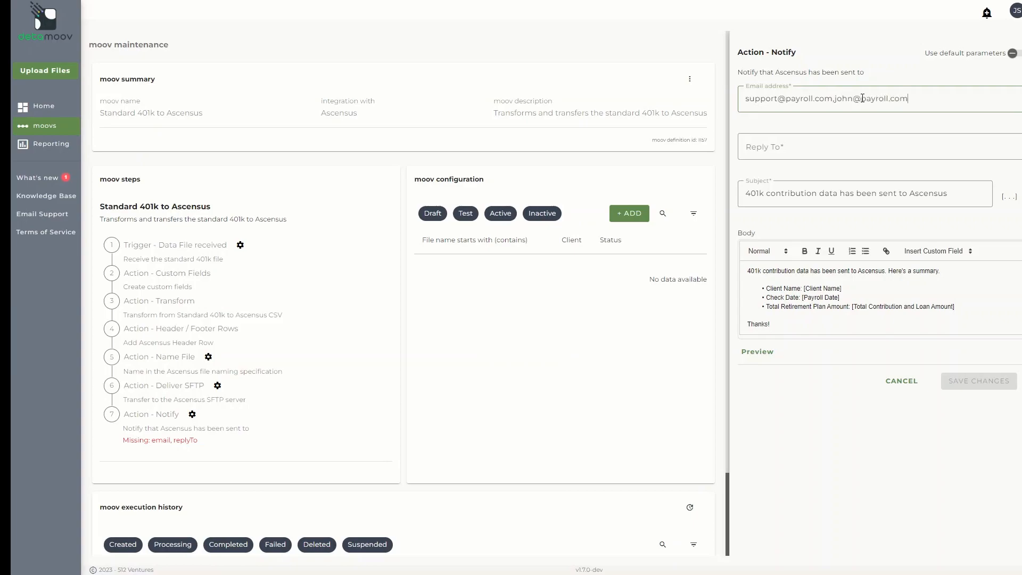
key("Tab")
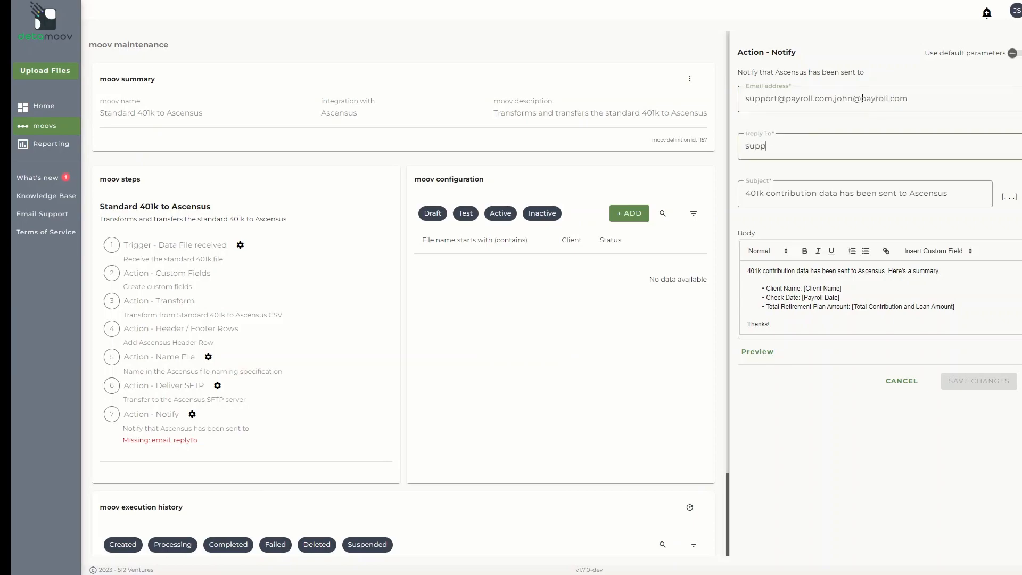
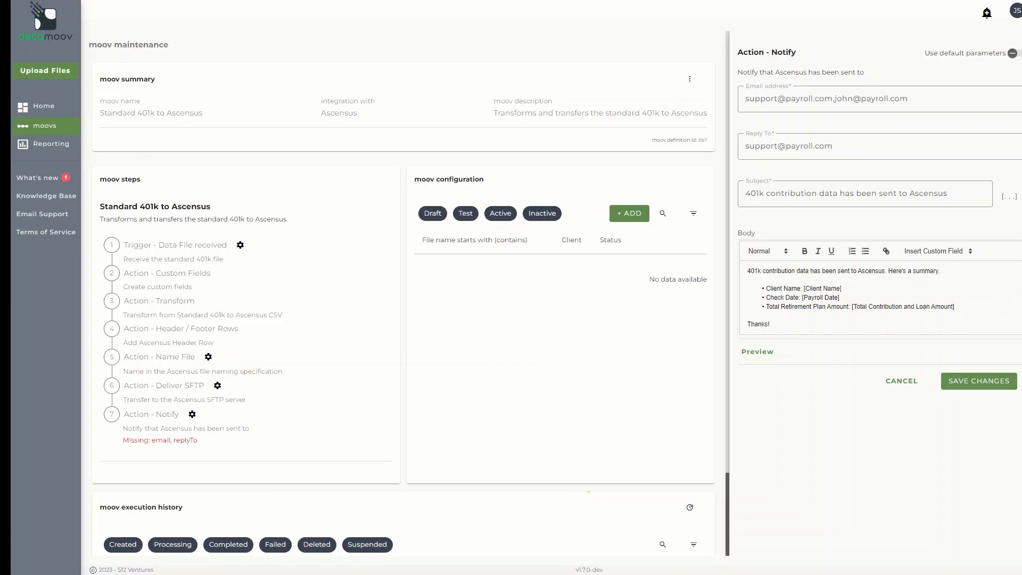
left_click(979, 381)
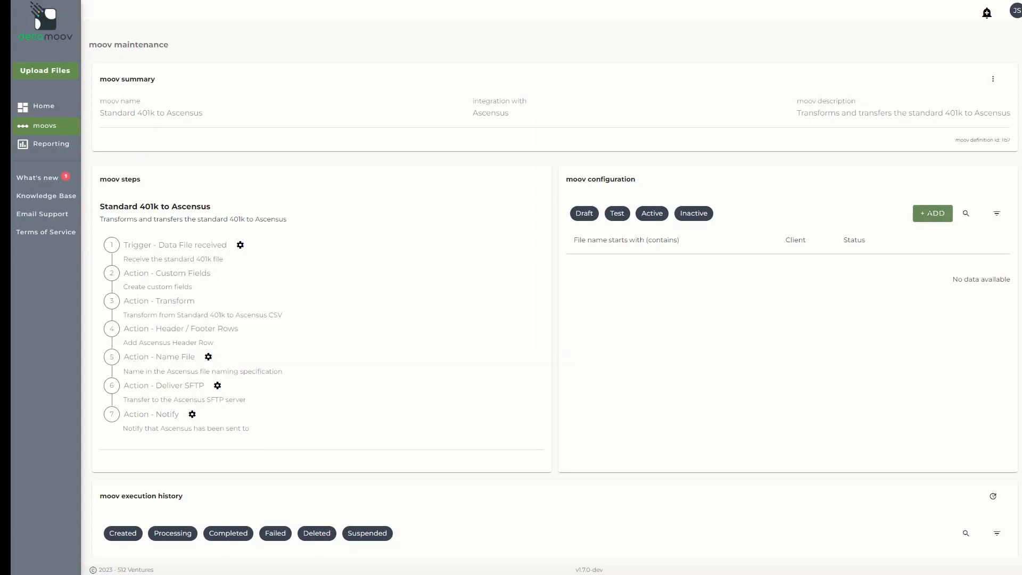
Start a new configuration for a newly created client named '789 - ABC Company'
left_click(930, 219)
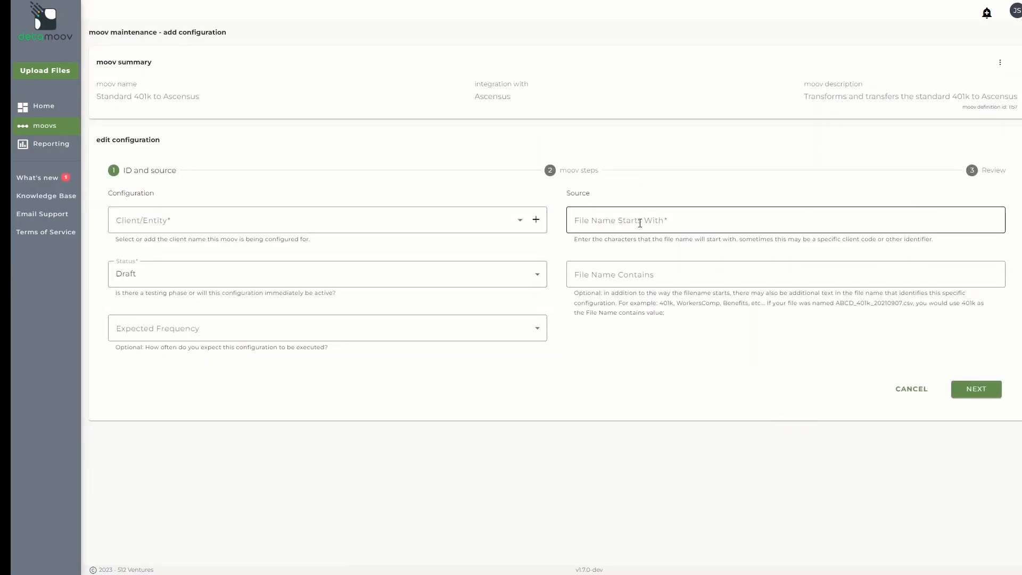
left_click(536, 221)
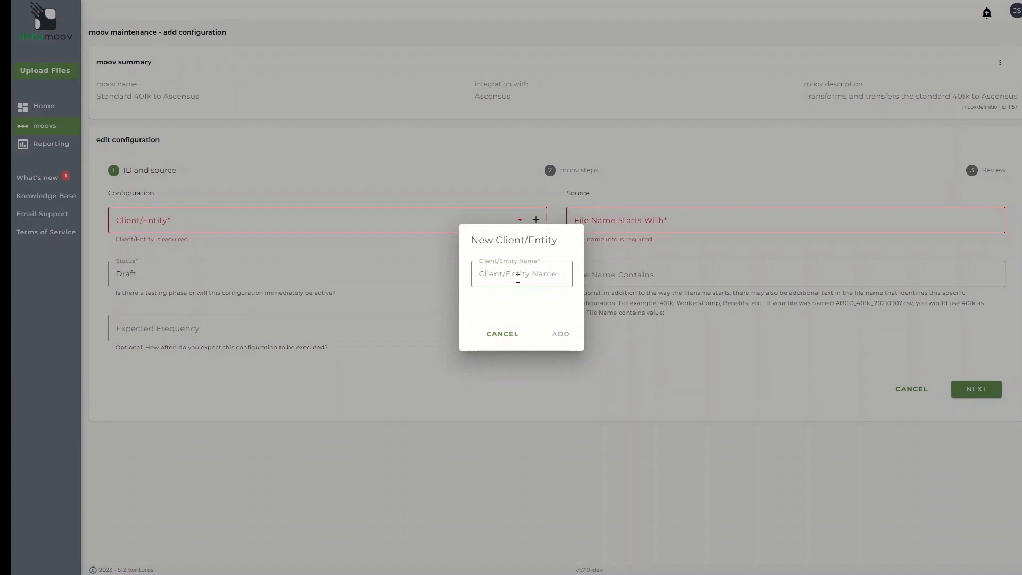
type("789 - ABC Company")
left_click(561, 336)
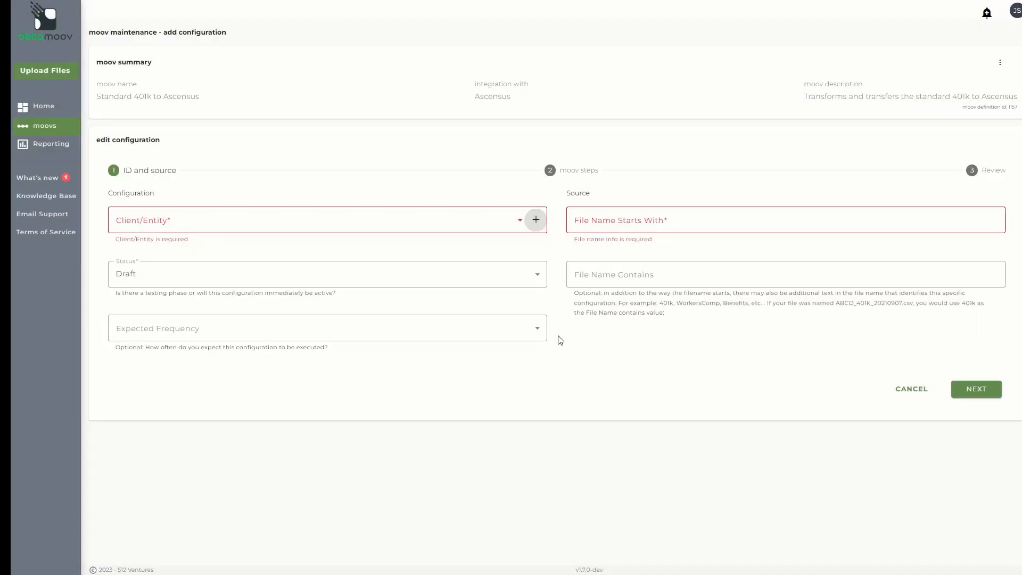
Set the configuration status to Active and the expected frequency to Bi-Weekly
left_click(284, 283)
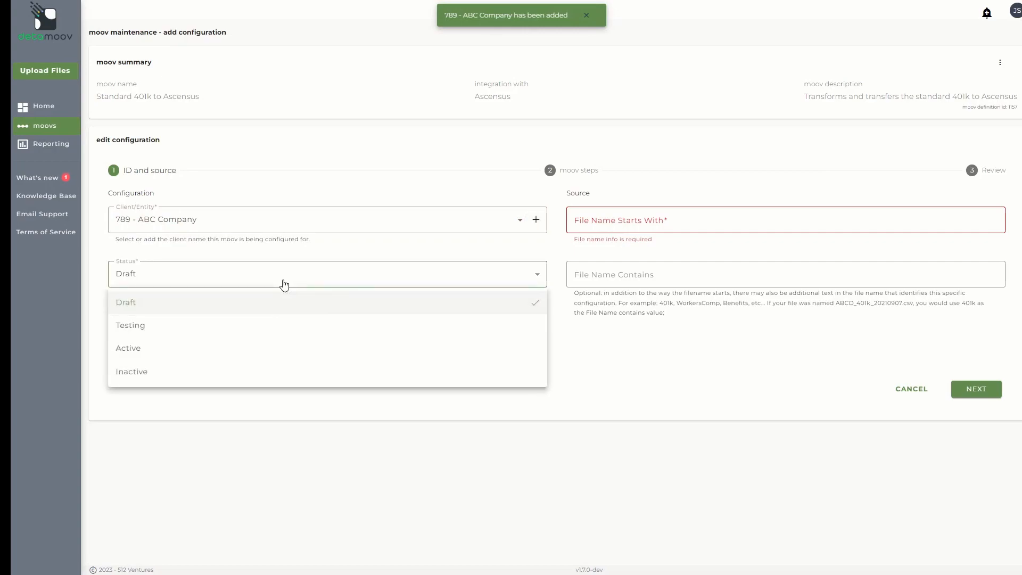
left_click(255, 348)
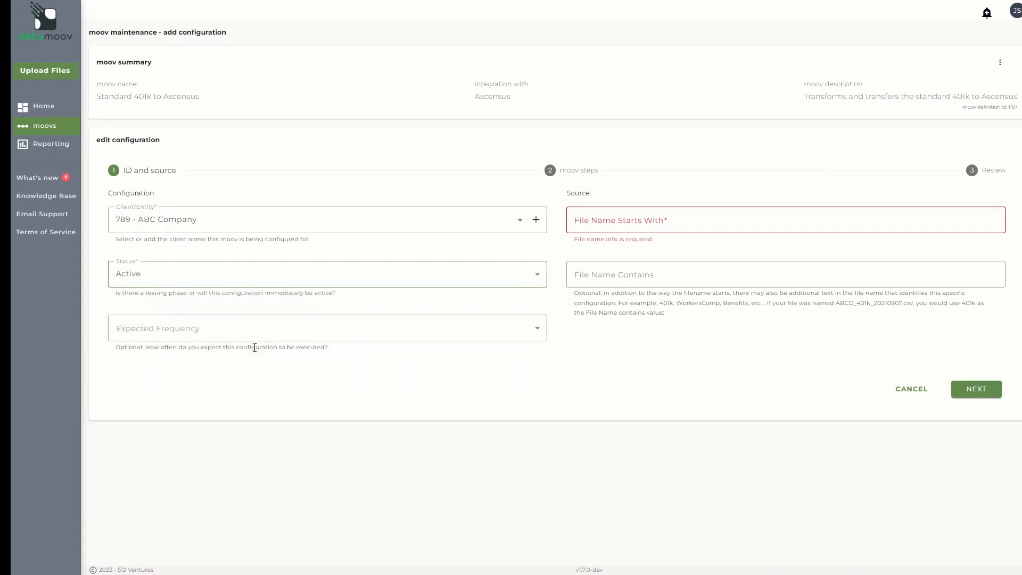
left_click(283, 334)
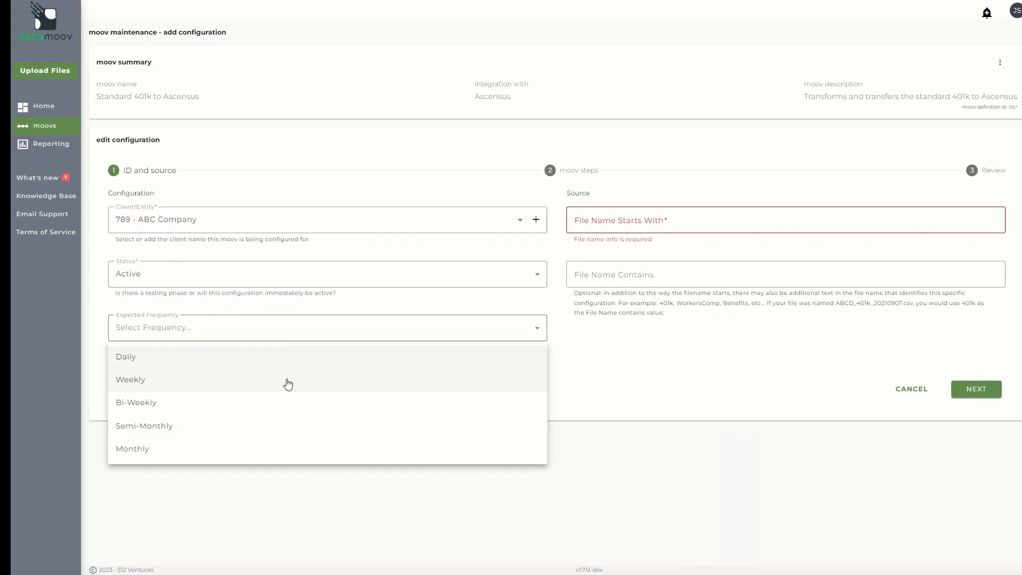
left_click(285, 402)
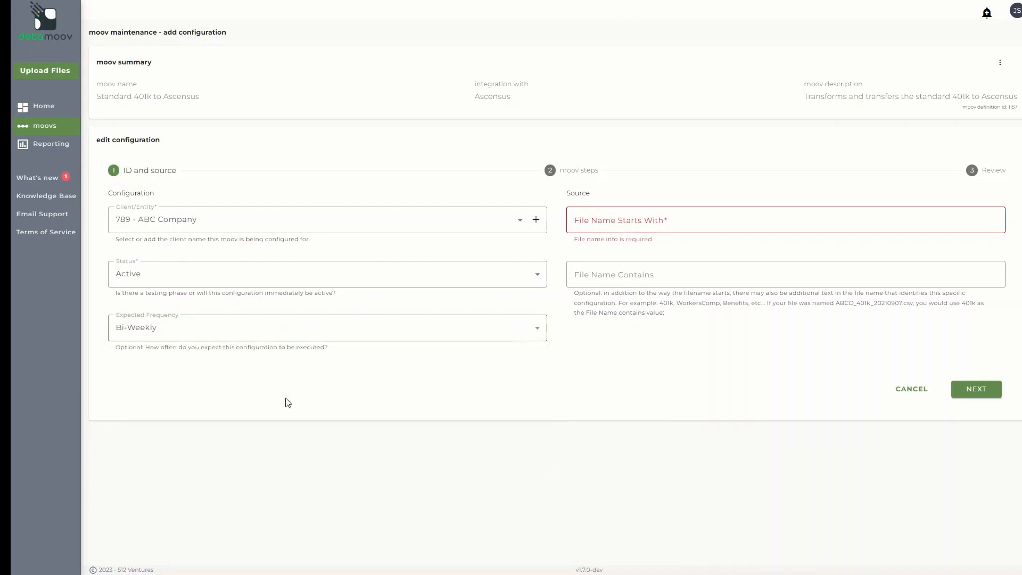
Set the file name to start with 789 and contain 401k, then continue
left_click(611, 225)
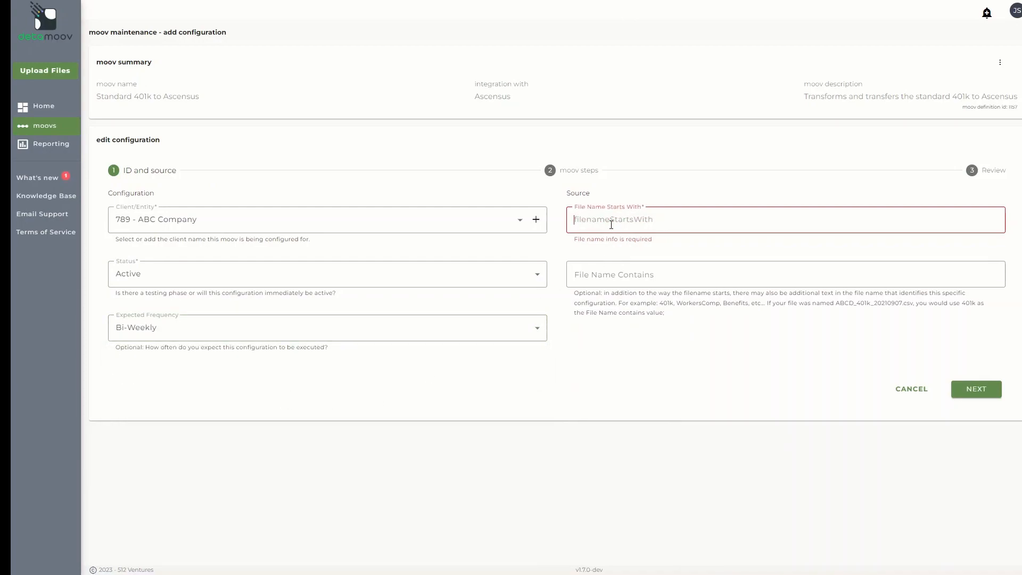
type("789")
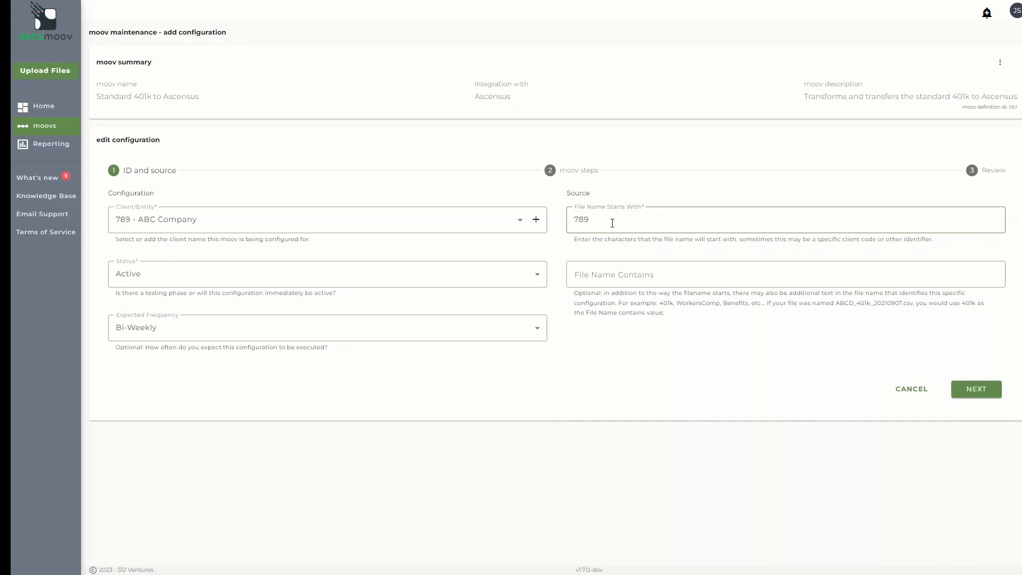
left_click(617, 283)
type("4")
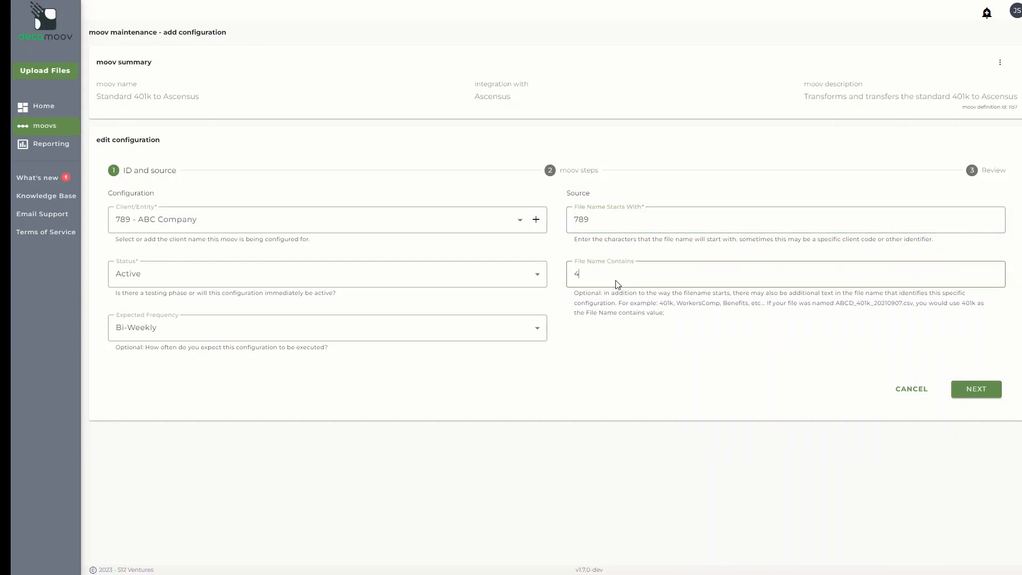
type("01k")
left_click(975, 389)
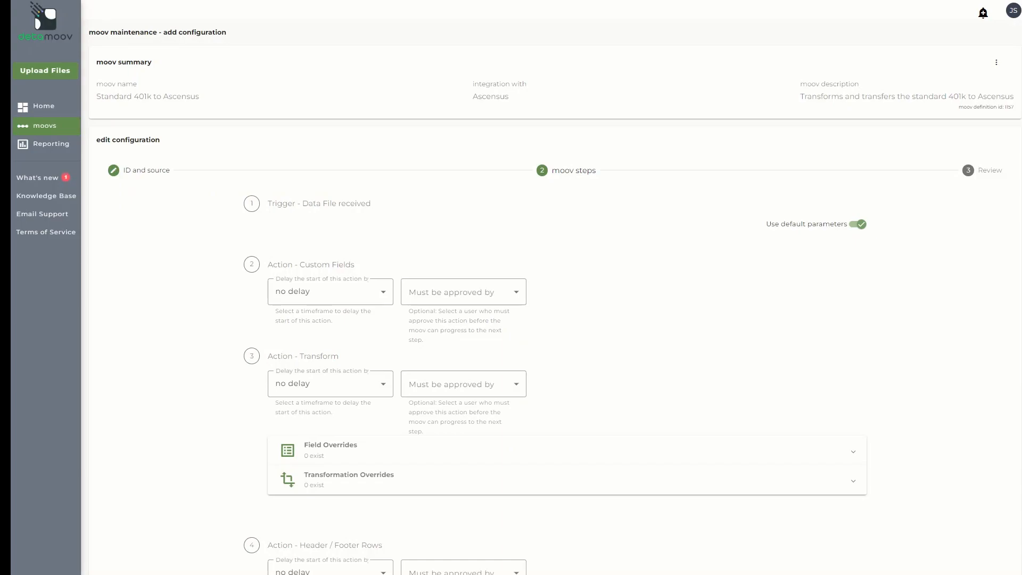
Customize Header / Footer Rows: header row 1 Plan ID as TEXT 123456 and Site as A
scroll(555, 288, "down", 5)
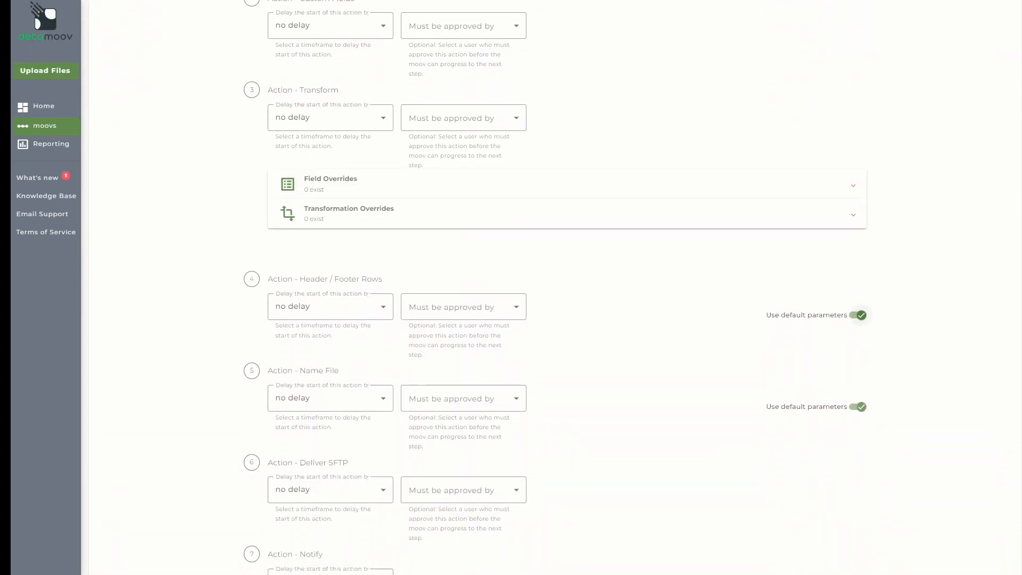
left_click(858, 316)
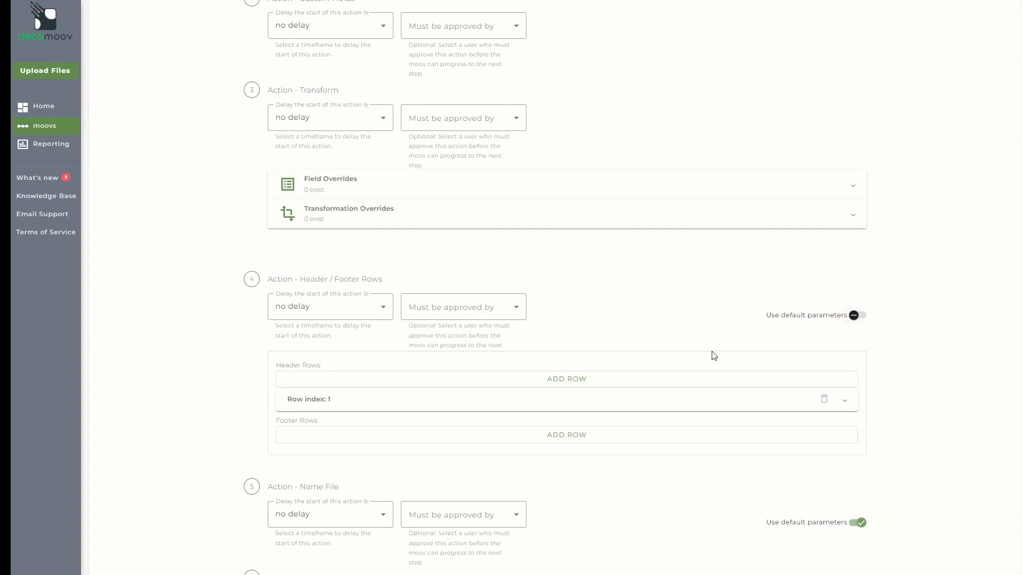
left_click(309, 406)
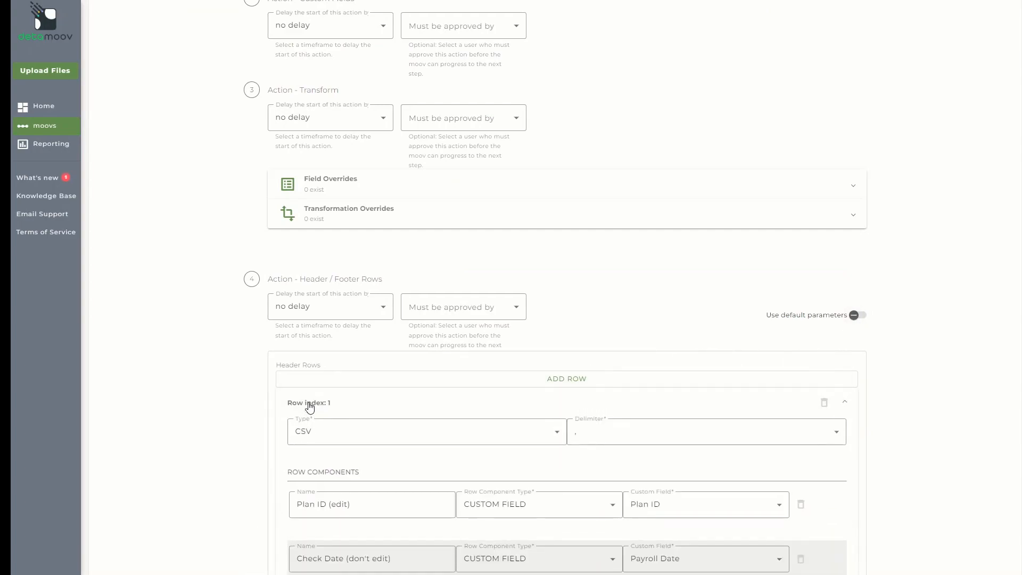
scroll(290, 397, "down", 2)
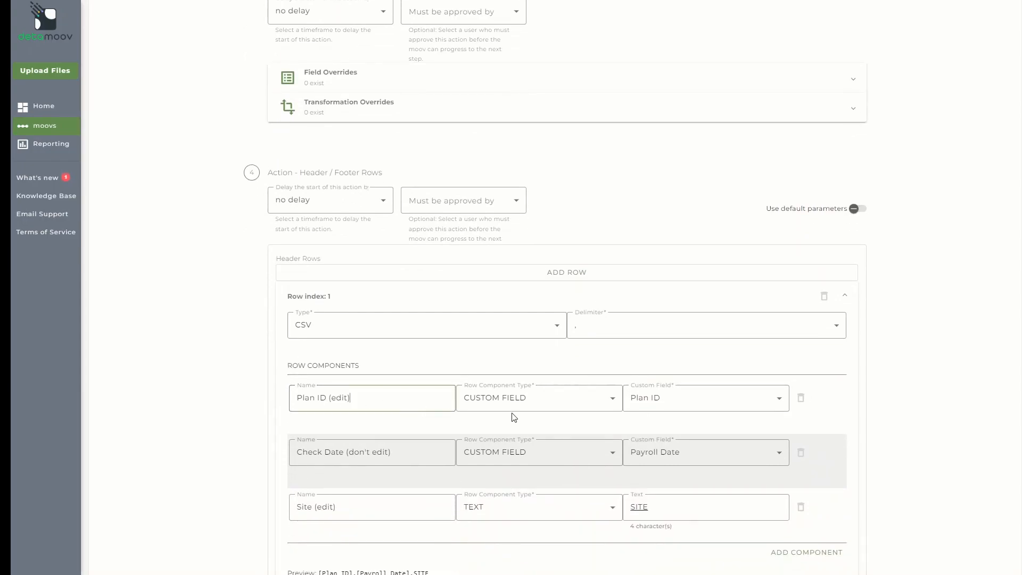
left_click(545, 406)
left_click(528, 476)
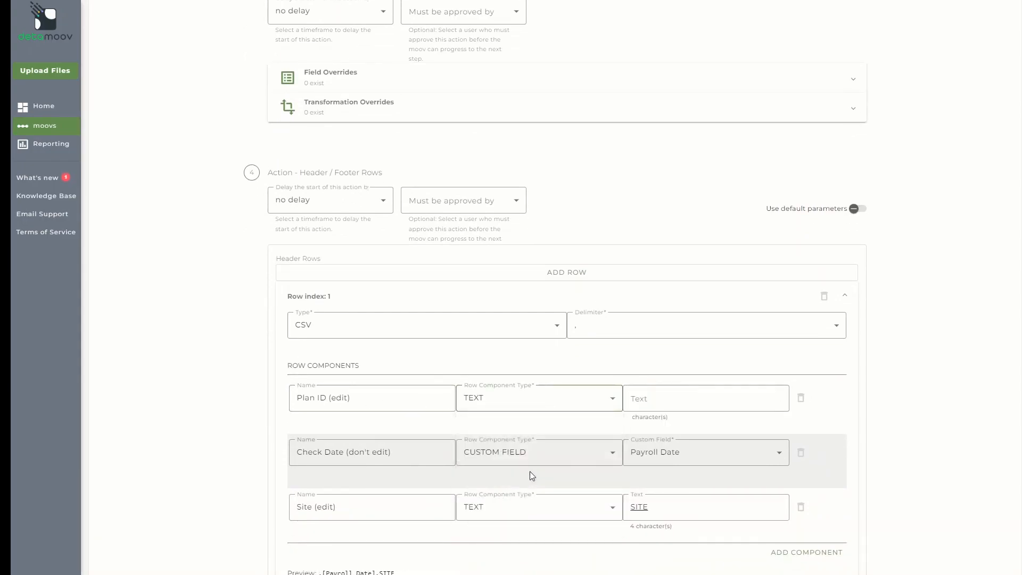
left_click(668, 400)
type("12")
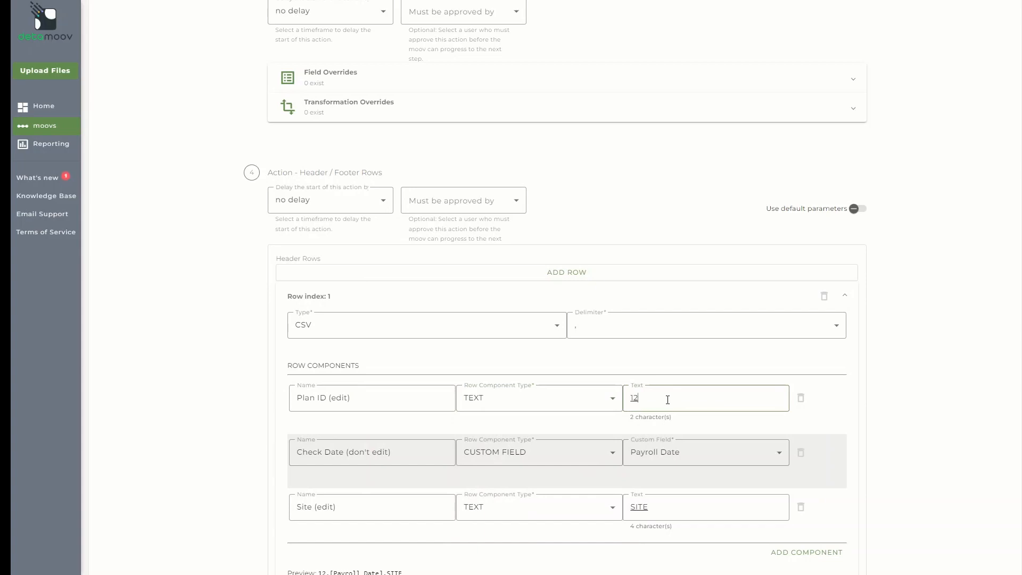
type("3456")
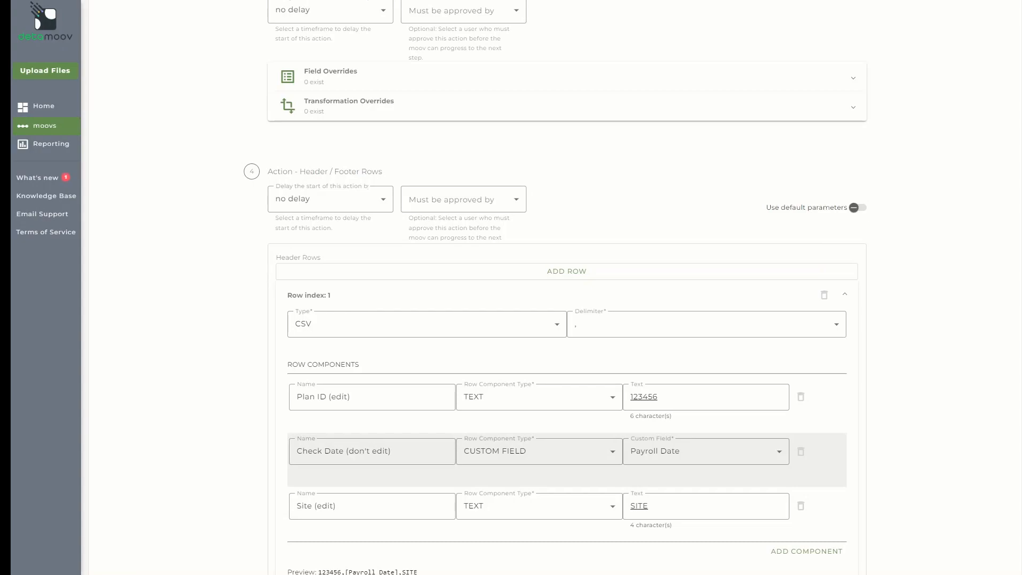
double_click(647, 505)
type("A")
scroll(554, 287, "down", 5)
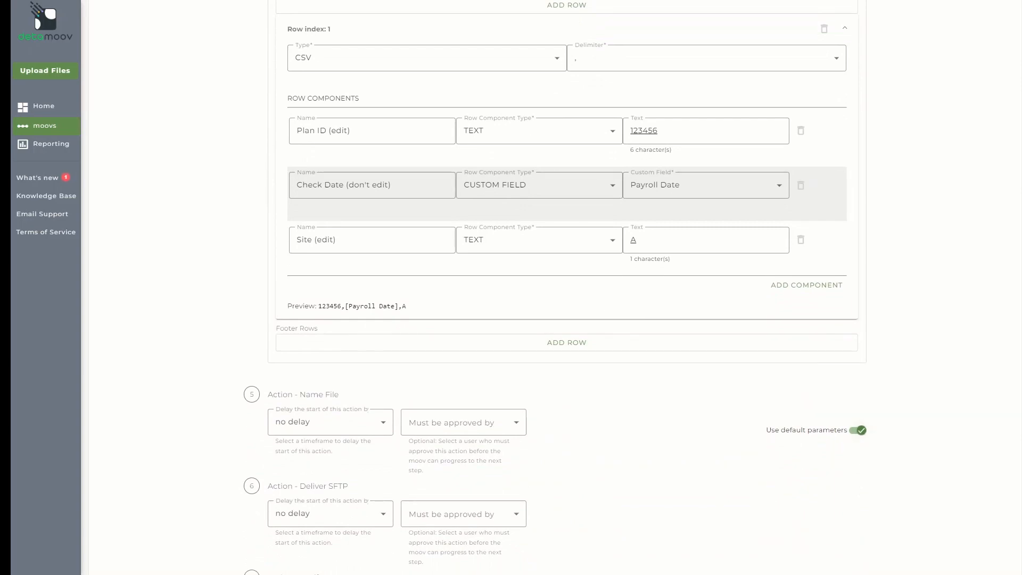
Customize the Name File rule so its first component is the text 123456
left_click(860, 430)
scroll(863, 438, "down", 2)
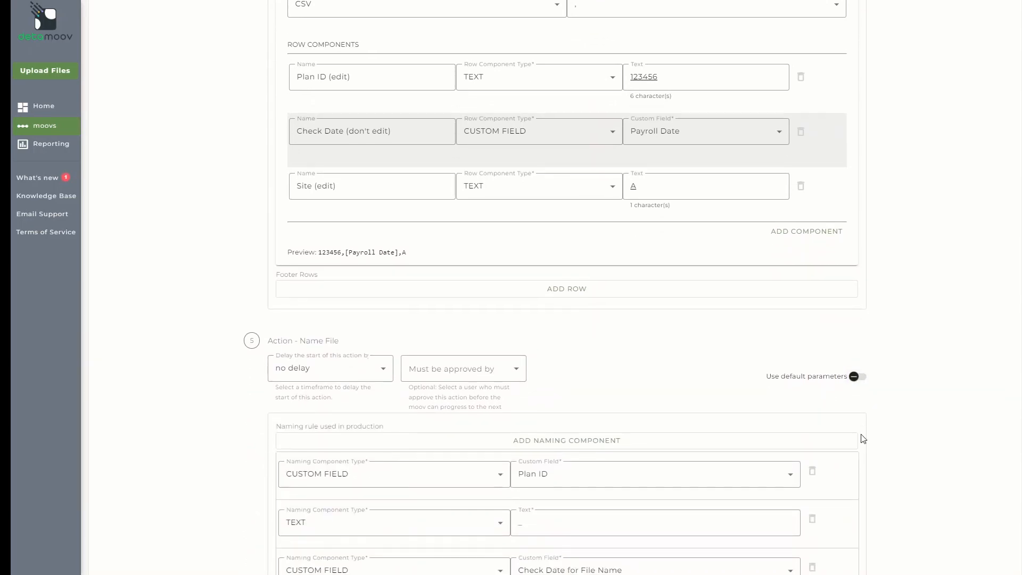
scroll(863, 438, "down", 1)
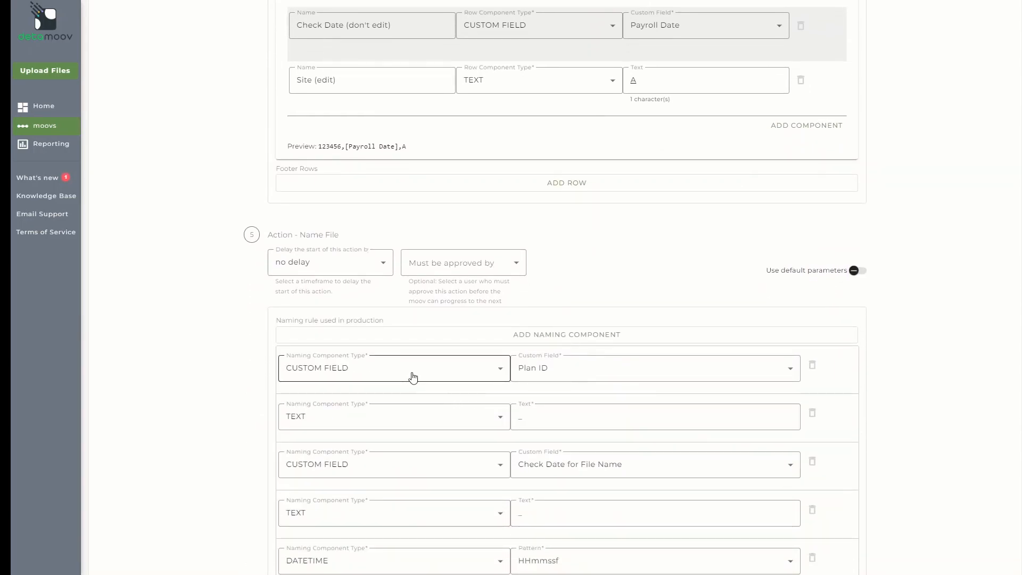
left_click(413, 377)
left_click(394, 433)
left_click(555, 371)
type("123456")
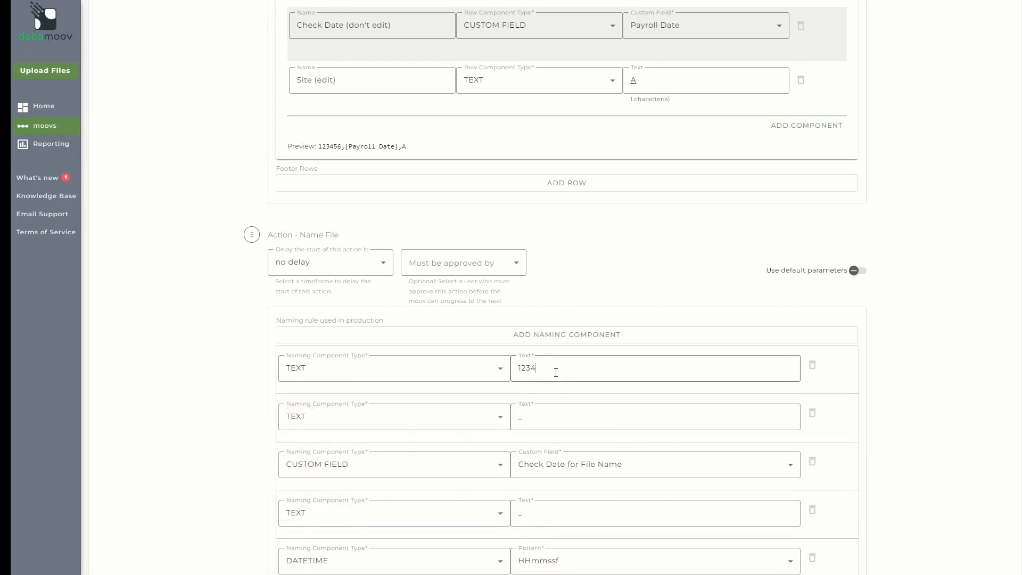
Switch the Notify step off its default parameters
scroll(125, 282, "up", 1)
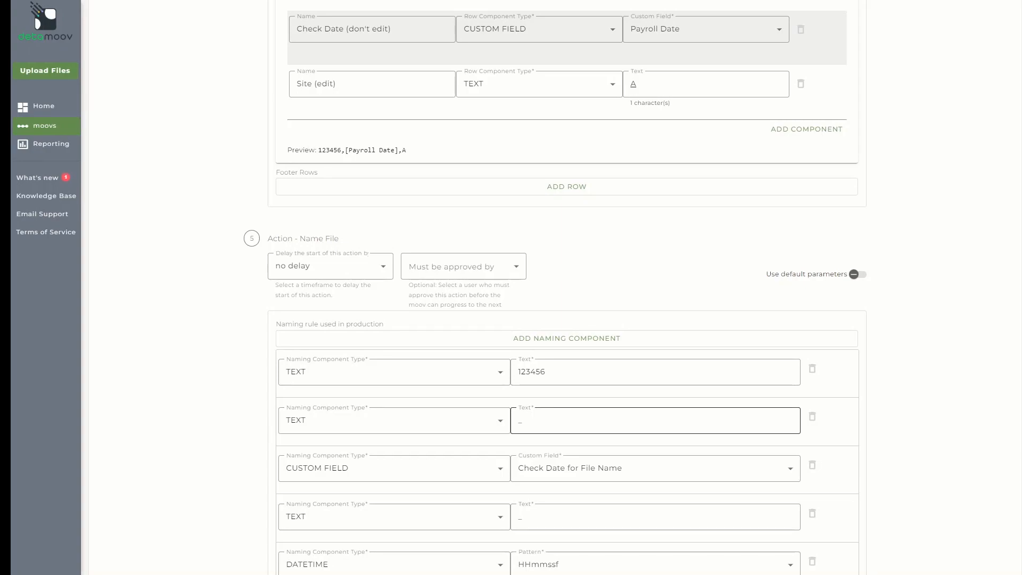
scroll(655, 421, "down", 7)
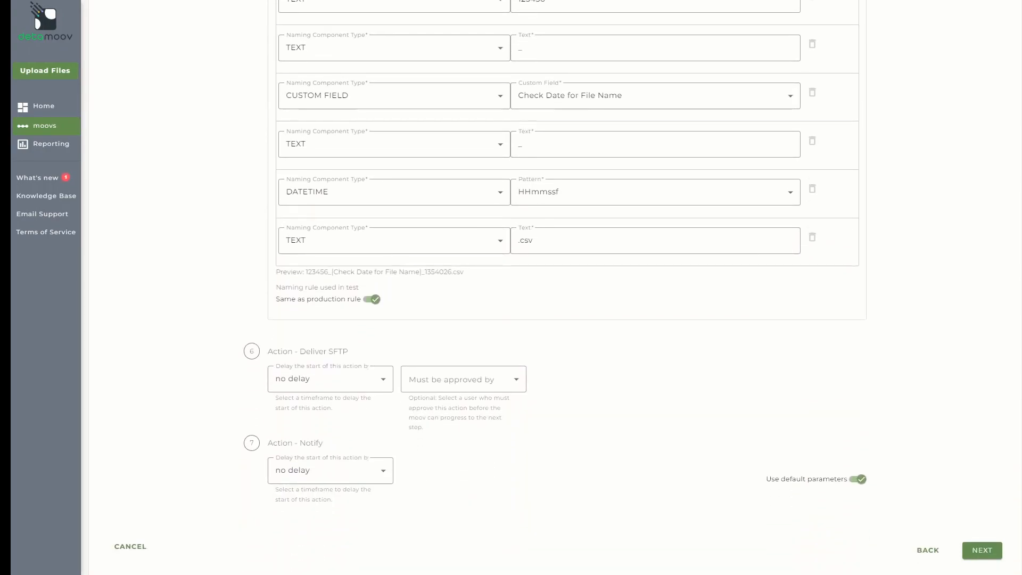
left_click(857, 479)
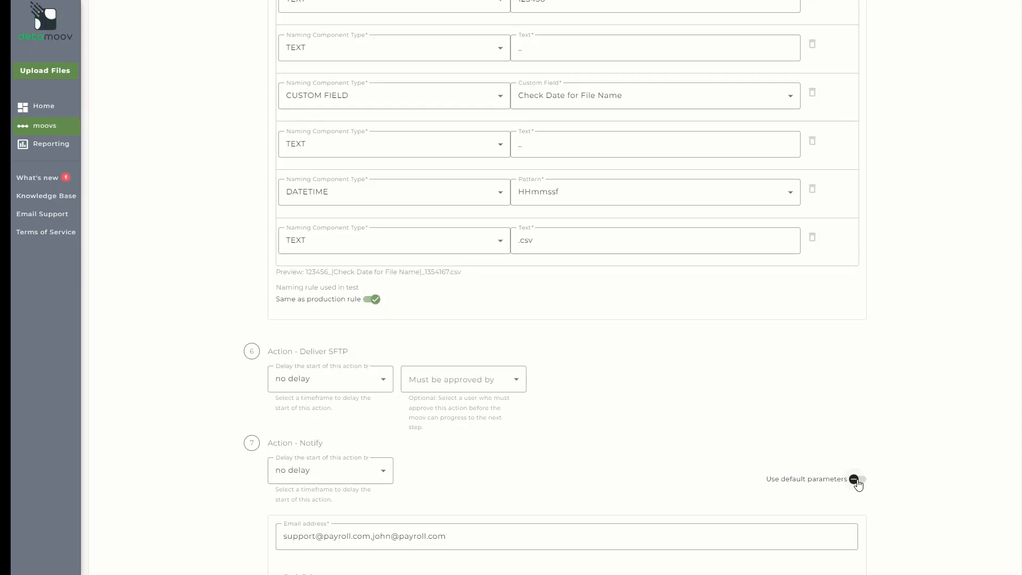
Append a client e-mail address to Notify's recipients, then review and save the configuration
scroll(492, 538, "down", 3)
left_click(470, 395)
type(",client@client.com")
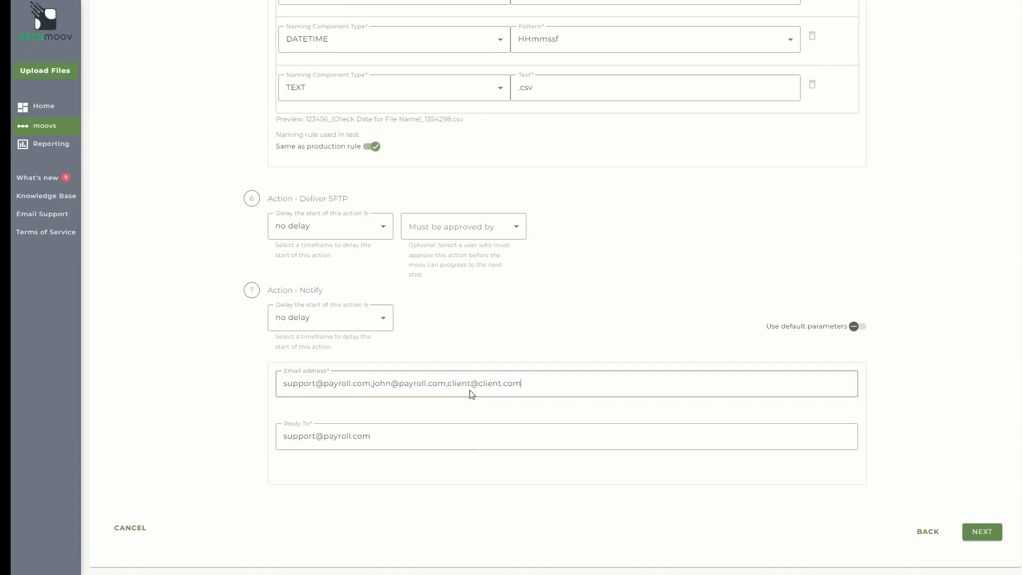
left_click(998, 541)
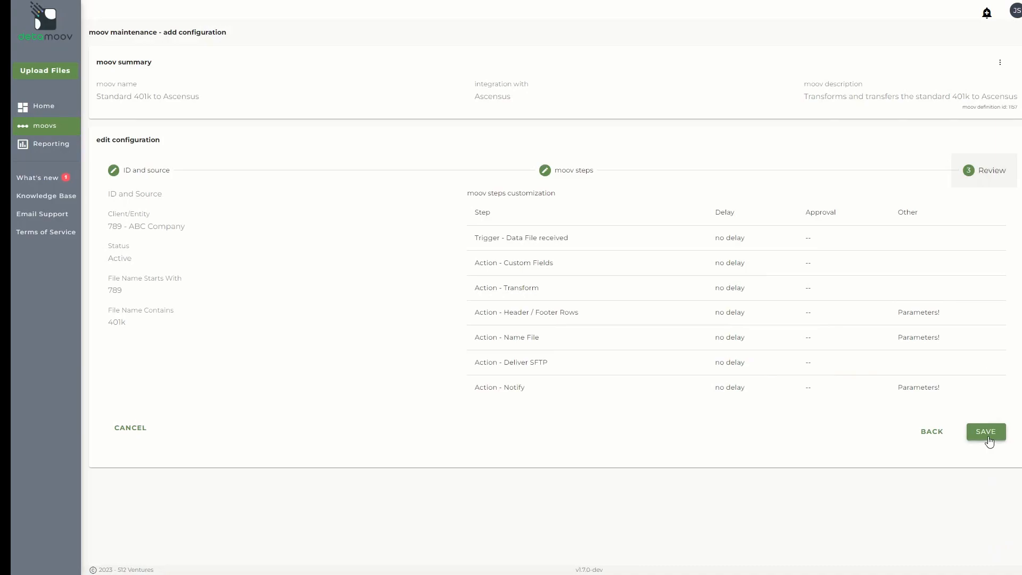
left_click(986, 432)
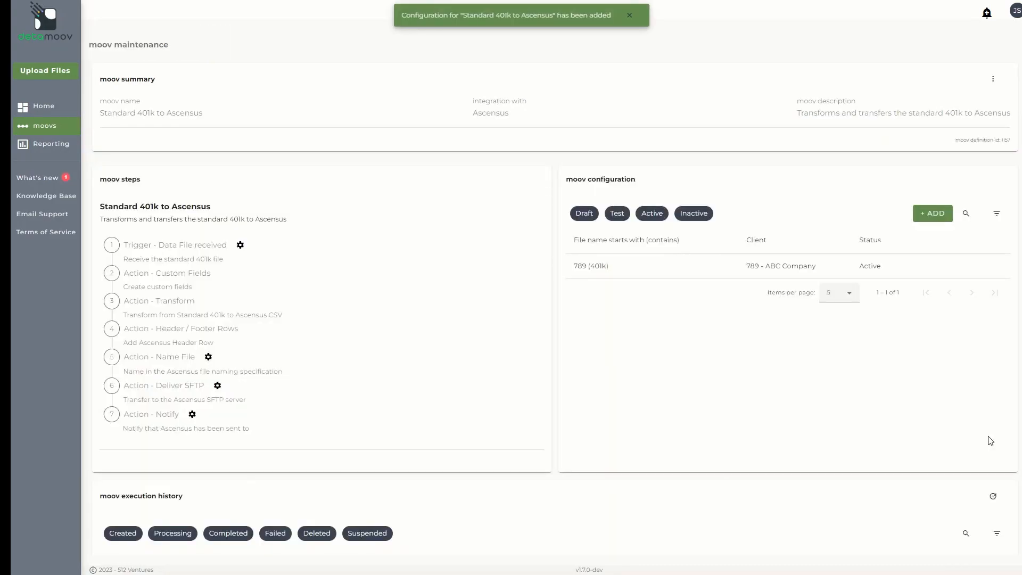